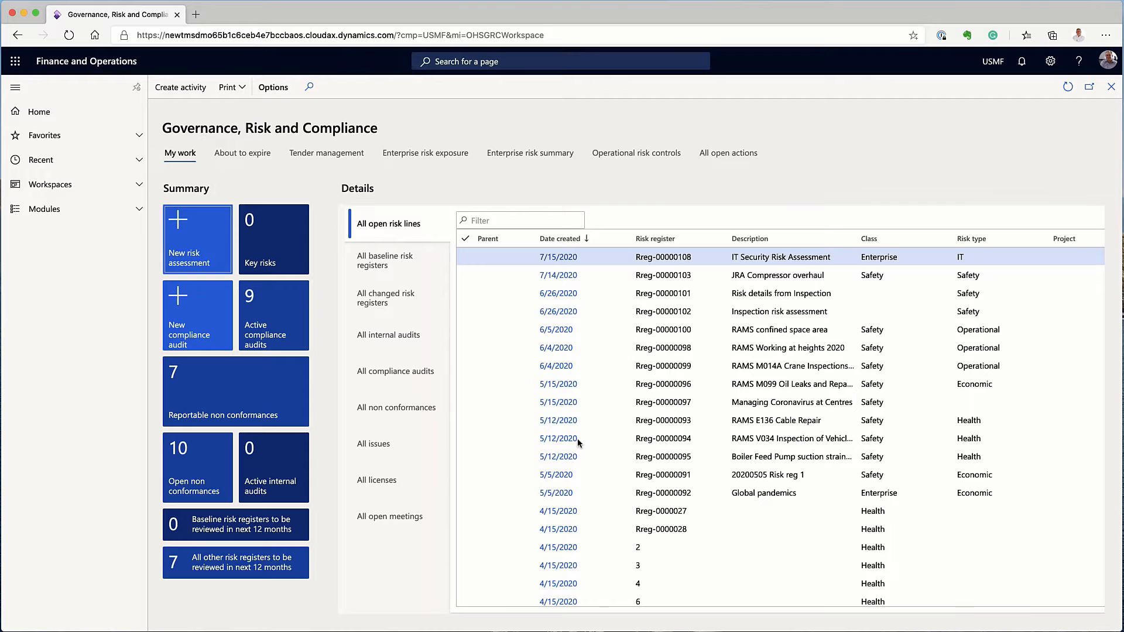
# Step: Review the enterprise risk summary chart and the open actions overview, and return to the My work overview
pyautogui.click(549, 155)
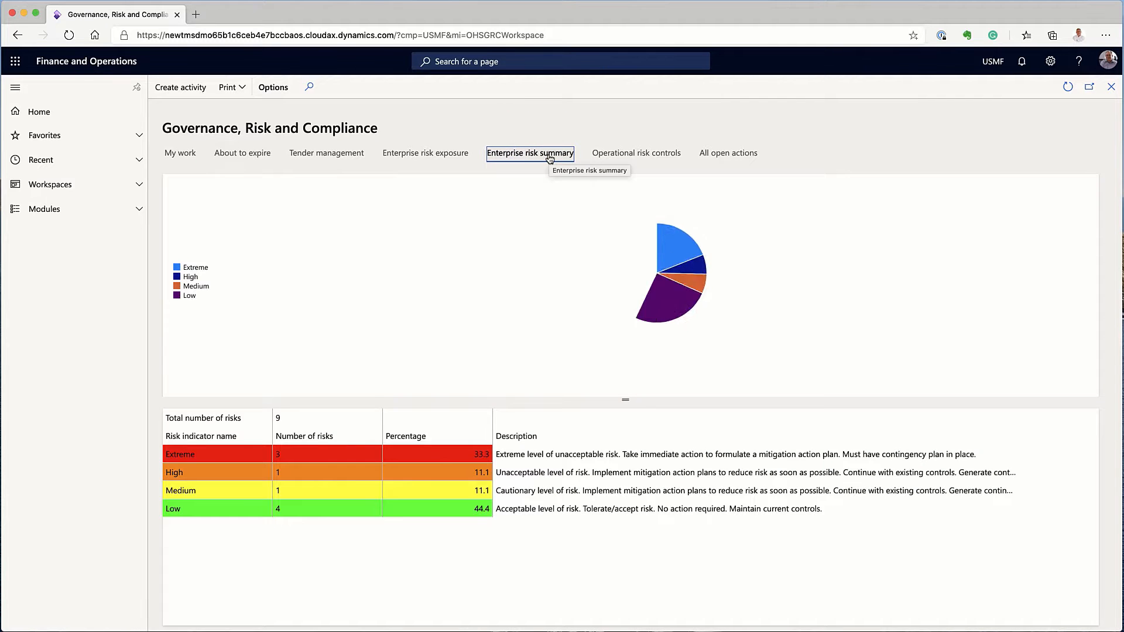
pyautogui.moveTo(610, 254)
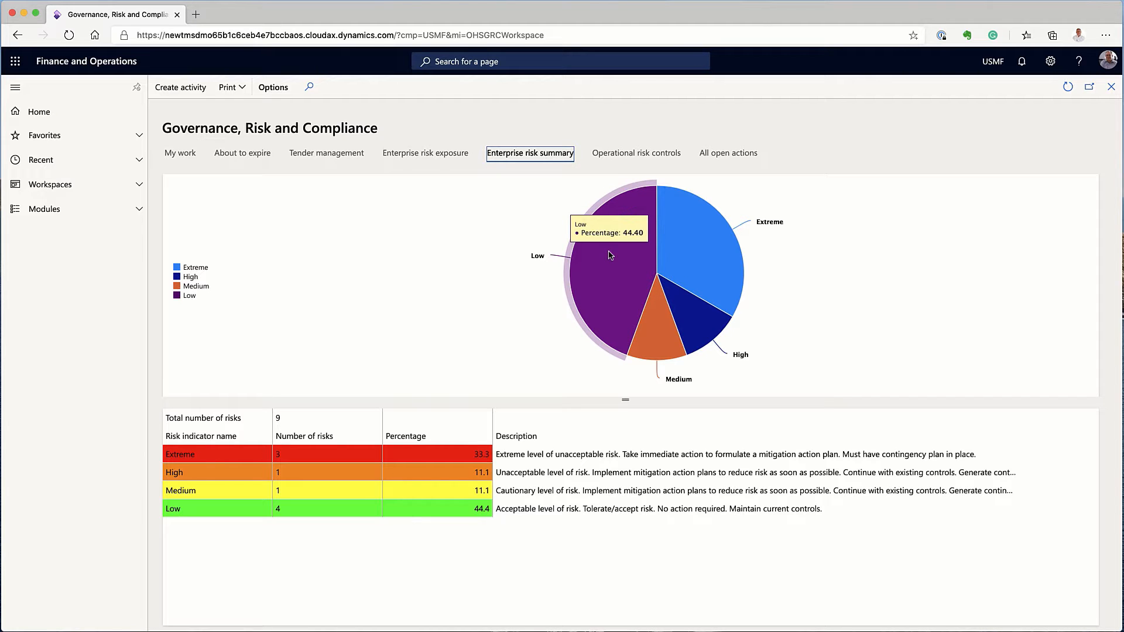
pyautogui.moveTo(694, 255)
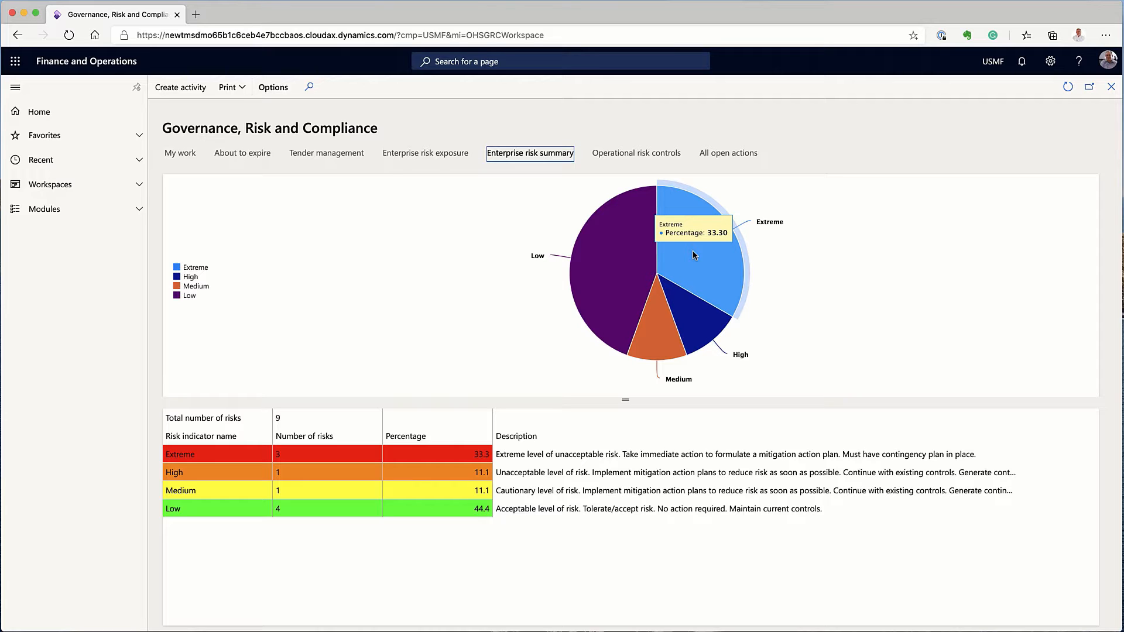
pyautogui.click(742, 154)
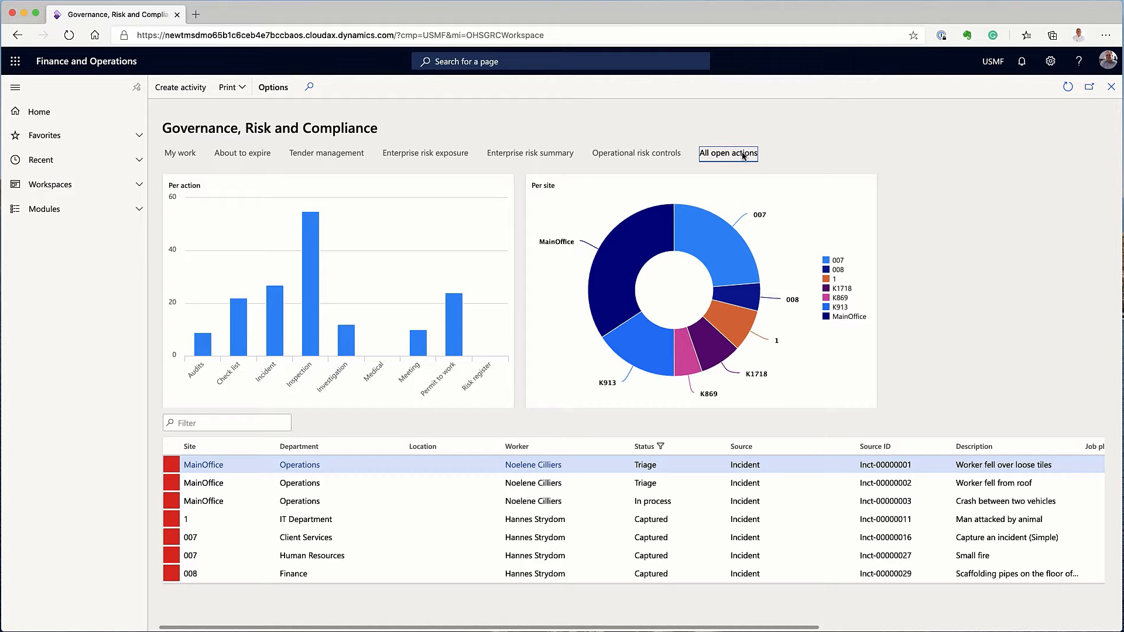
pyautogui.click(170, 154)
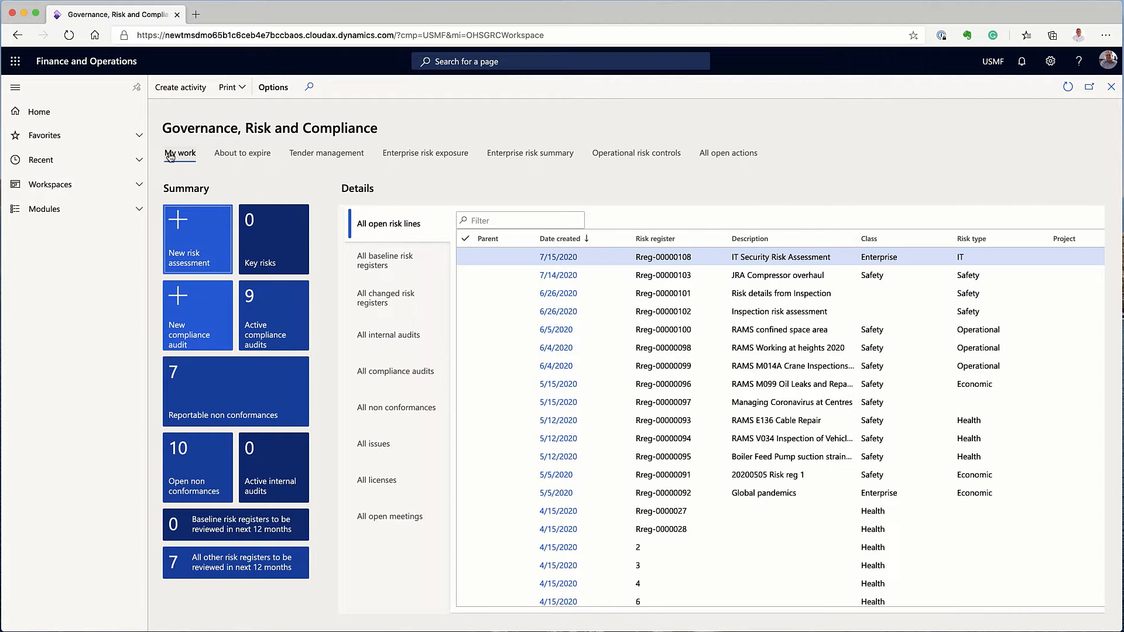
# Step: Open all enterprise risk registers from the Governance, Risk and Compliance module and review their columns and available status actions
pyautogui.click(44, 210)
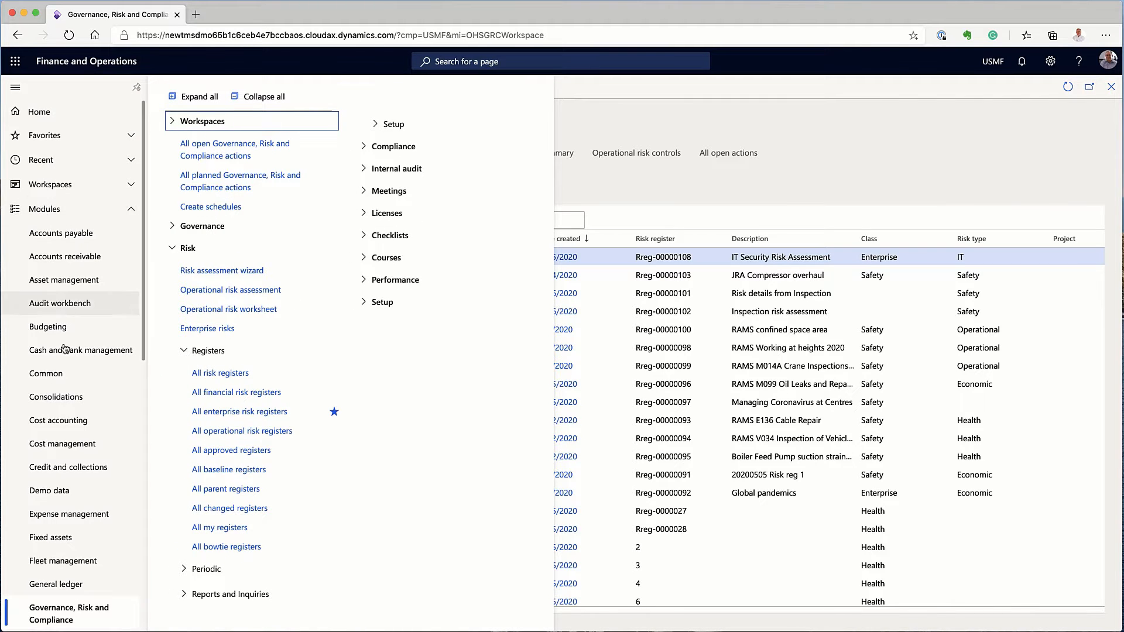
pyautogui.scroll(-2, 94, 351)
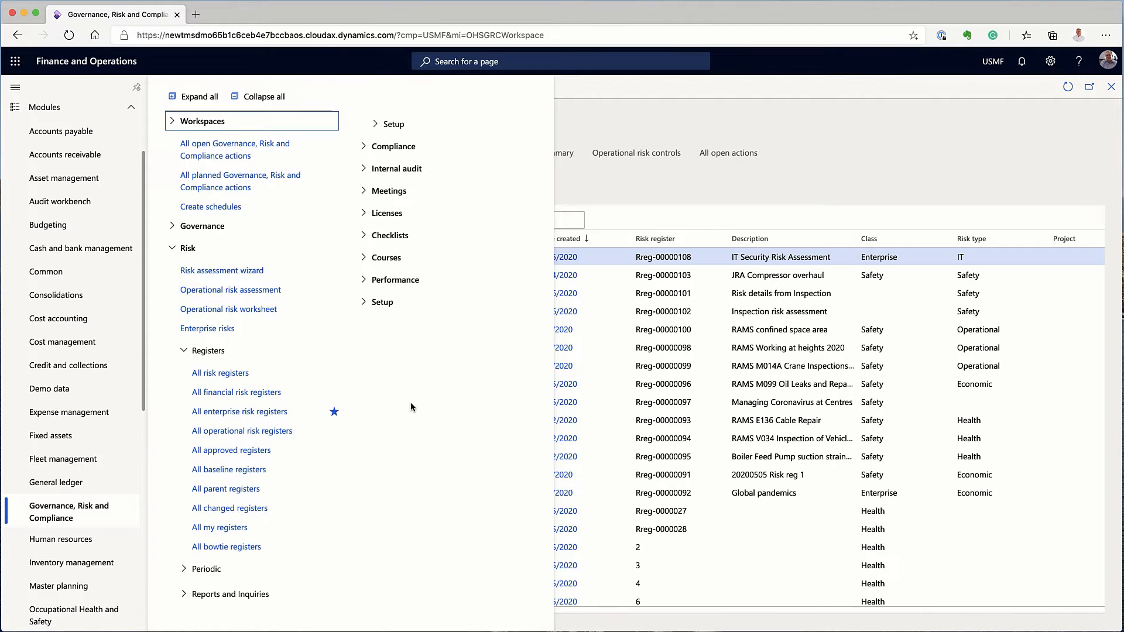
pyautogui.click(228, 414)
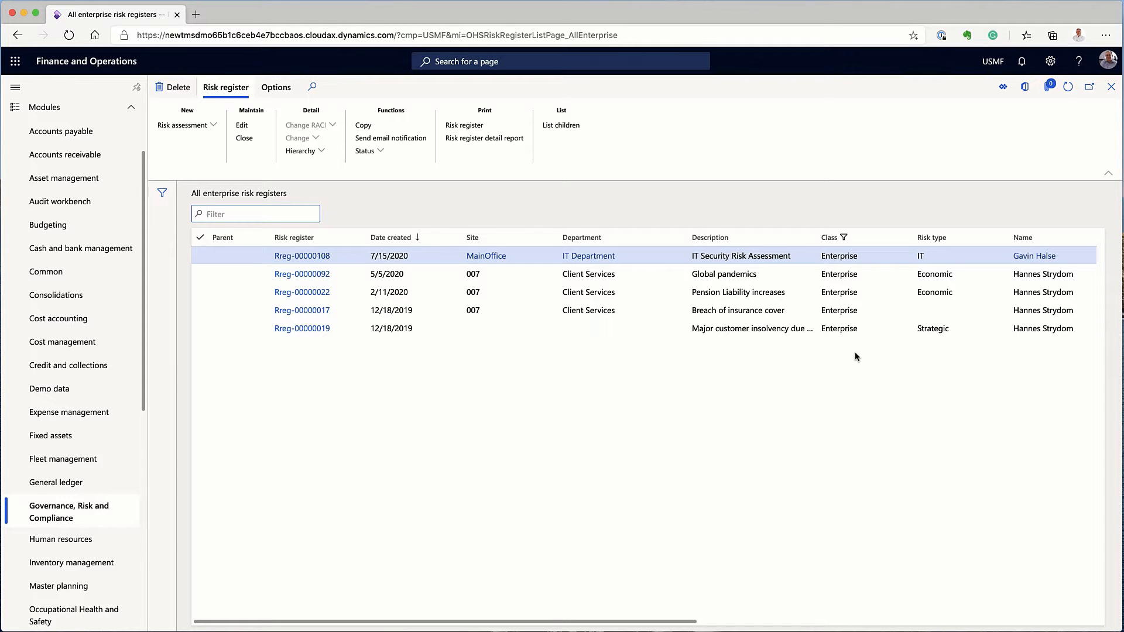
pyautogui.hscroll(10, 765, 413)
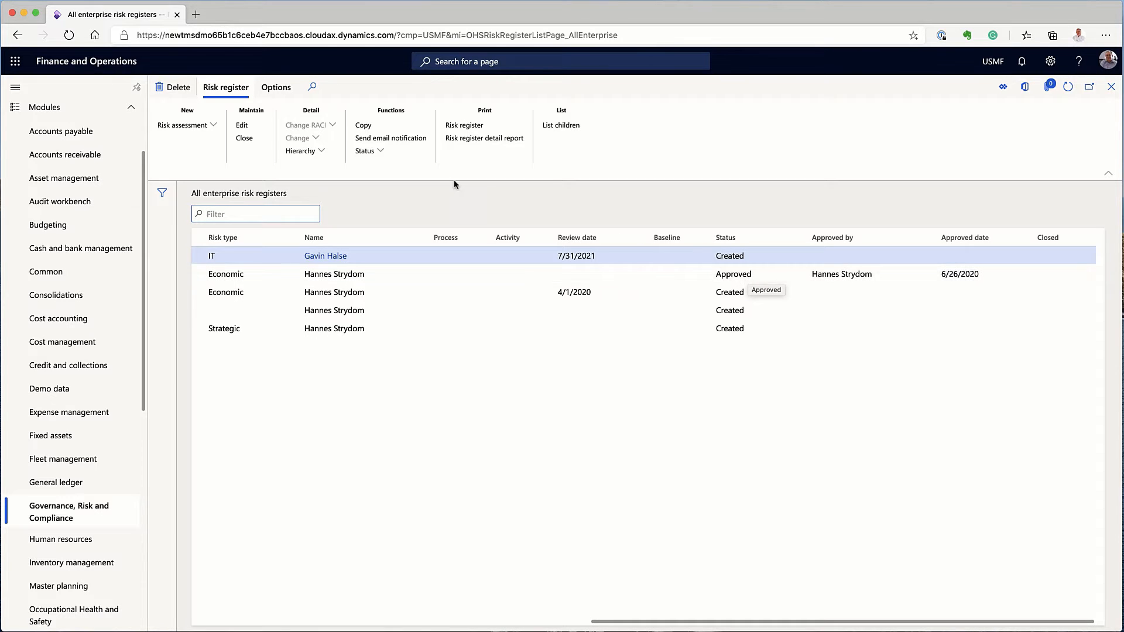
pyautogui.click(376, 152)
pyautogui.click(378, 152)
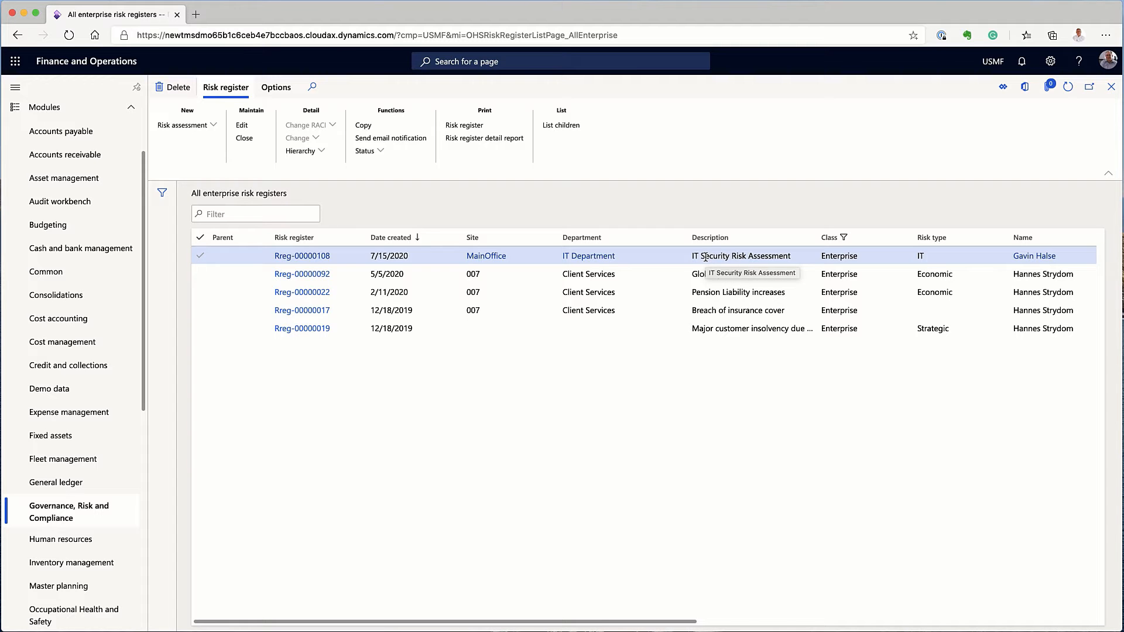
# Step: Open the IT Security Risk Assessment register and examine its header, including the risk type choices, responsibility matrix and approval history
pyautogui.click(303, 256)
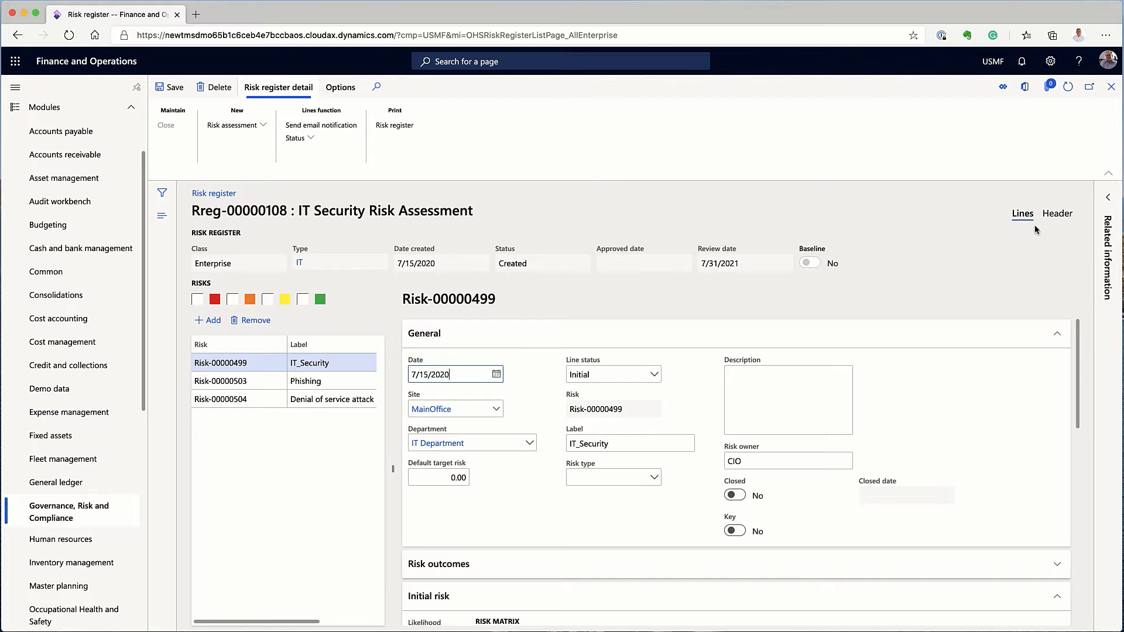
pyautogui.click(1058, 214)
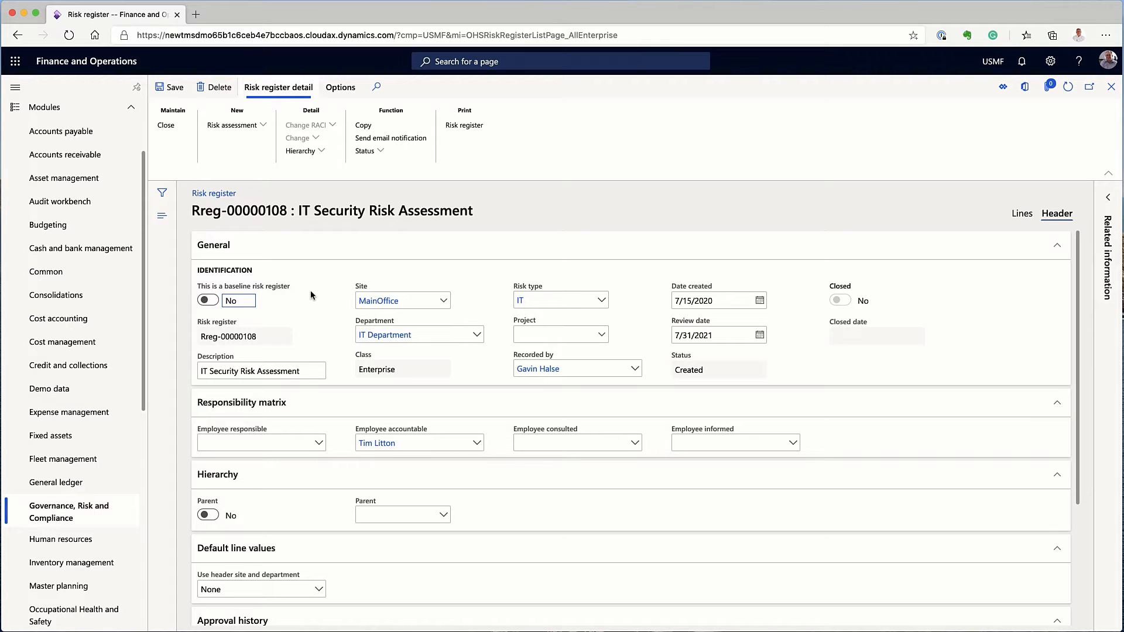
pyautogui.press('Tab')
pyautogui.moveTo(408, 301)
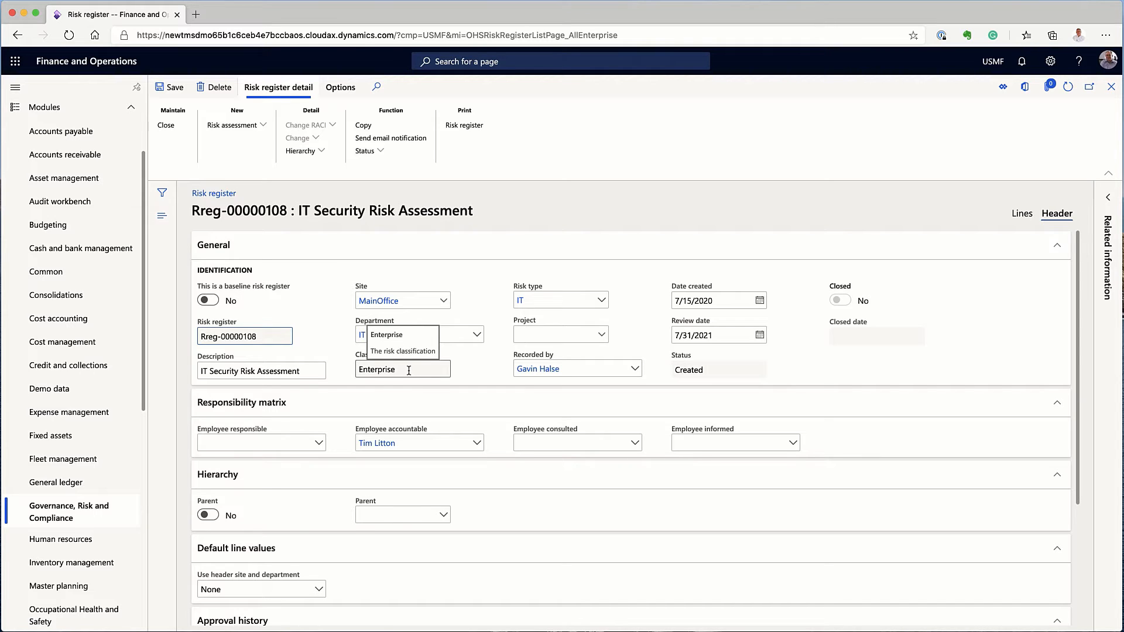
pyautogui.click(601, 302)
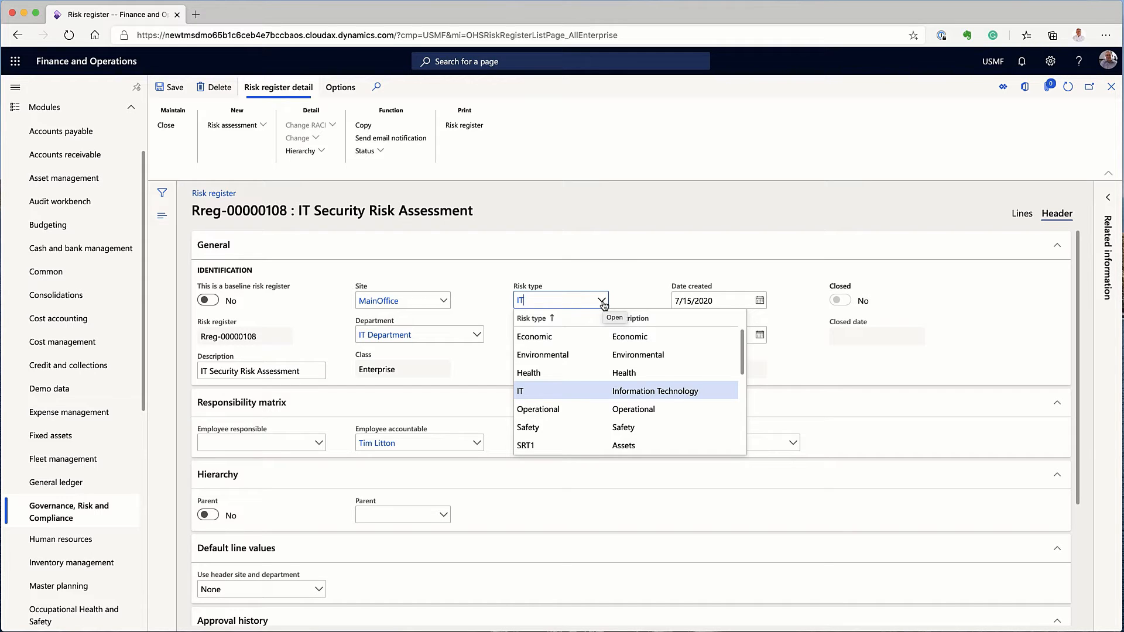
pyautogui.click(781, 320)
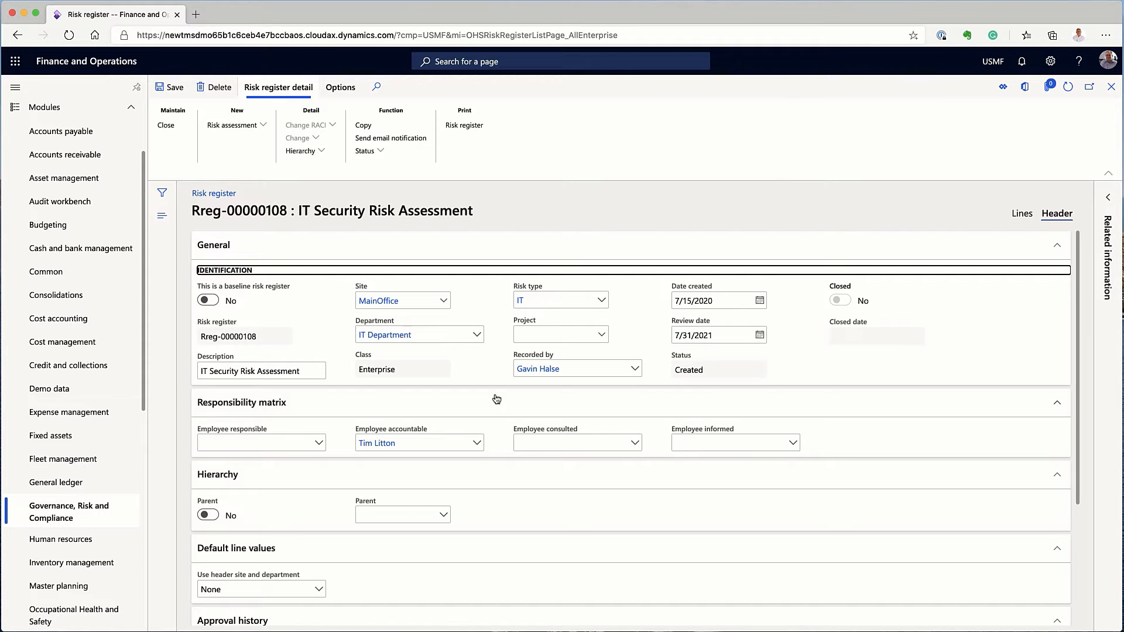
pyautogui.moveTo(445, 441)
pyautogui.scroll(-3, 516, 515)
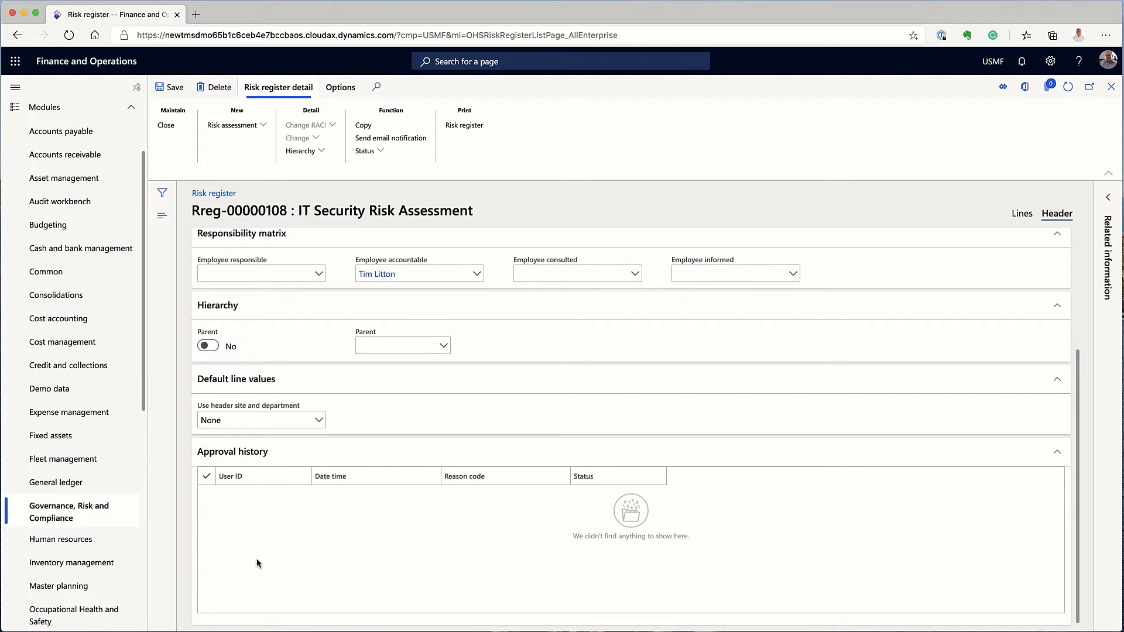
# Step: Show the register's risk lines, select the Denial of service attack risk and read its description
pyautogui.click(1018, 215)
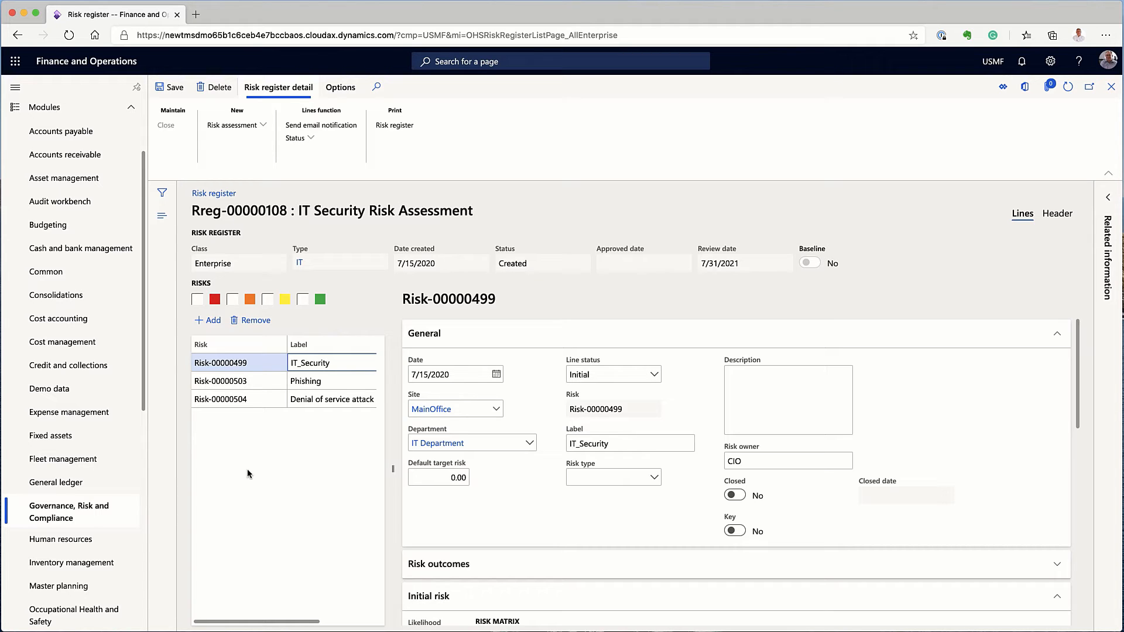
pyautogui.click(225, 381)
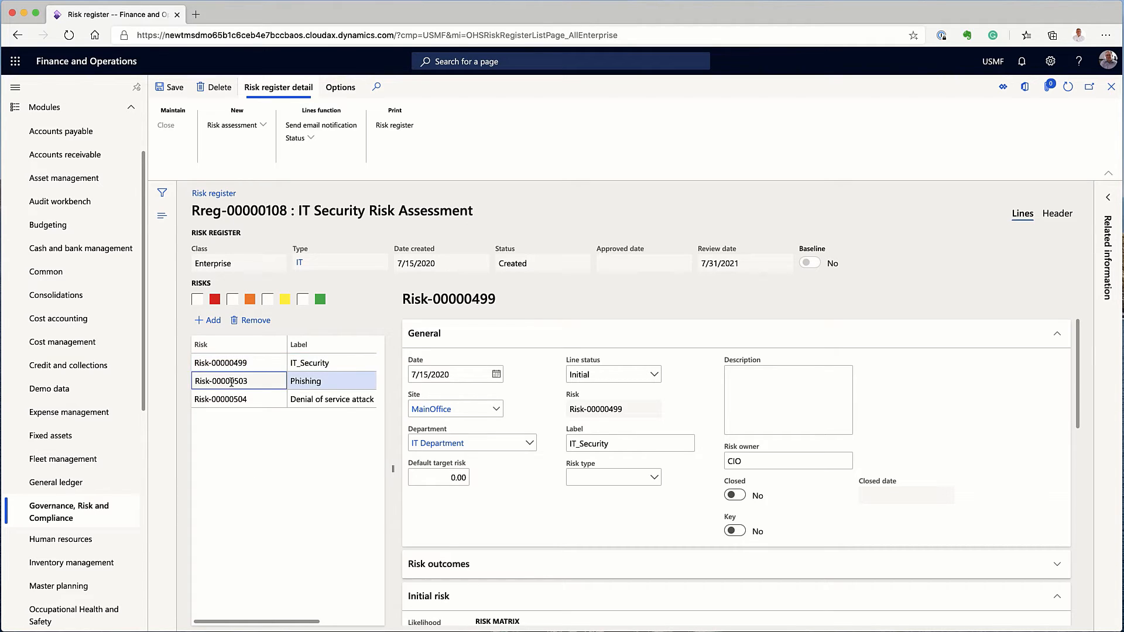
pyautogui.click(228, 398)
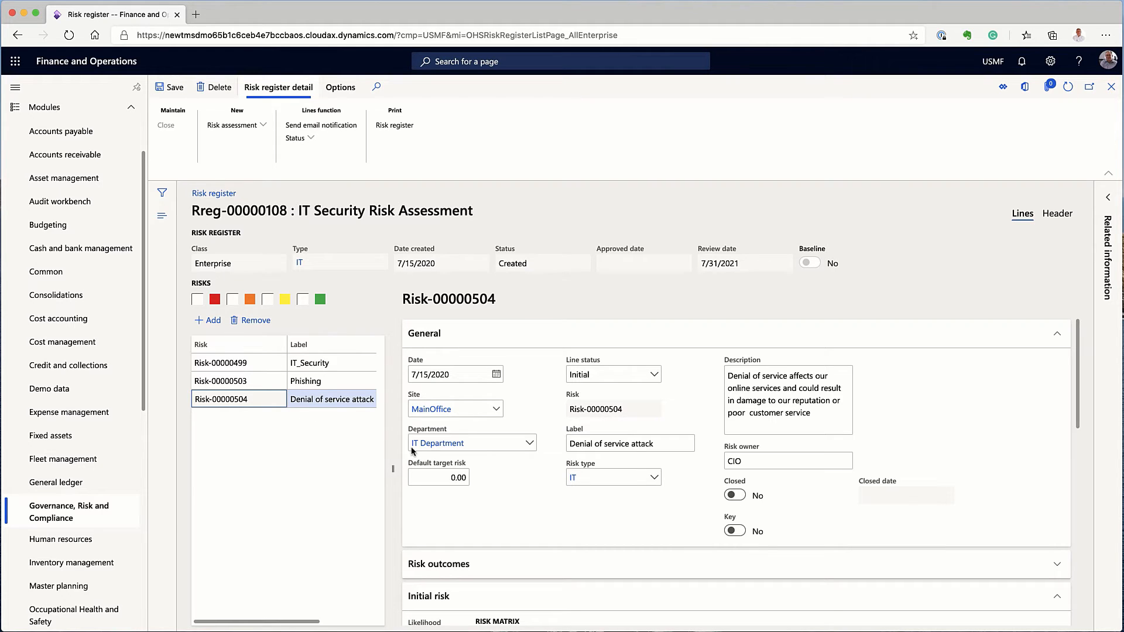
pyautogui.moveTo(727, 375); pyautogui.dragTo(818, 421)
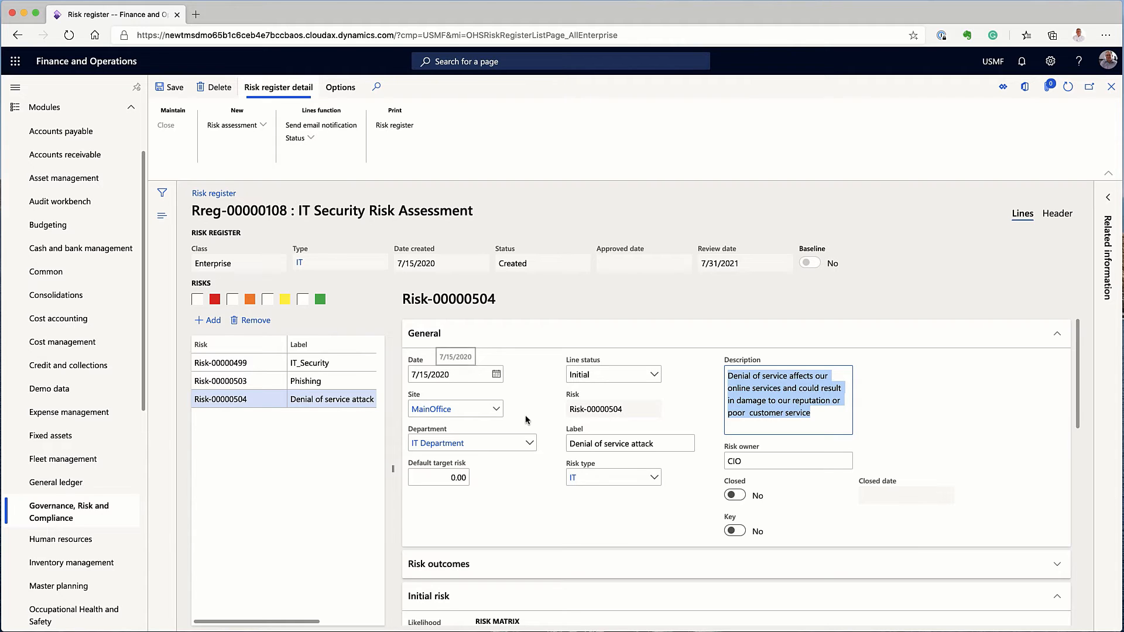
# Step: Expand the risk outcomes of the Denial of service attack risk and review who or what is affected and the consequences
pyautogui.scroll(-3, 946, 444)
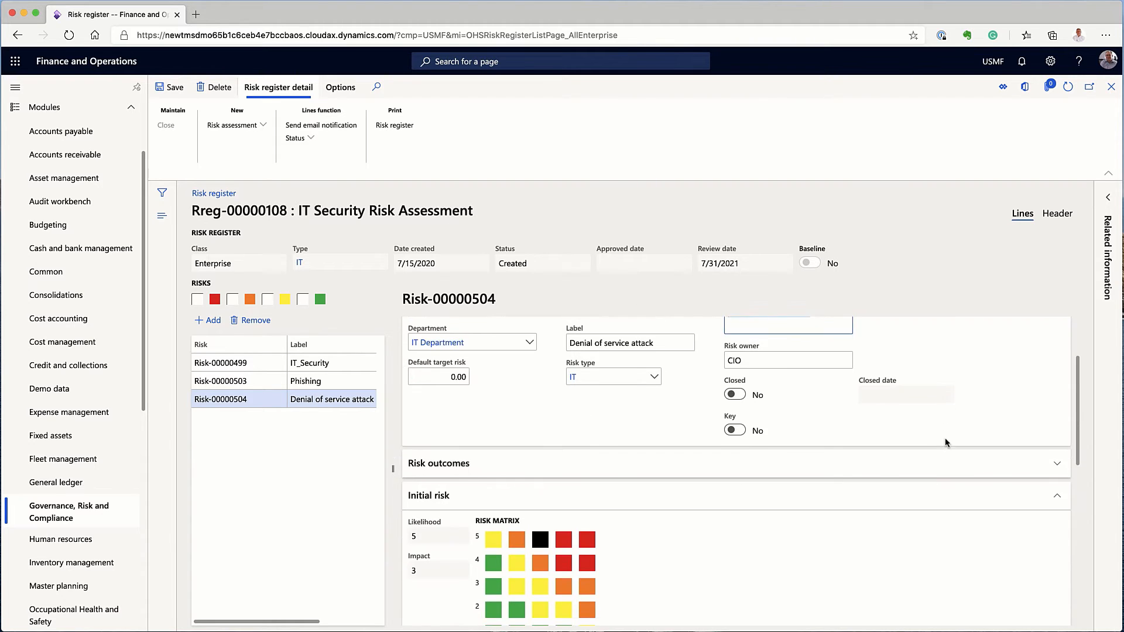
pyautogui.click(1056, 419)
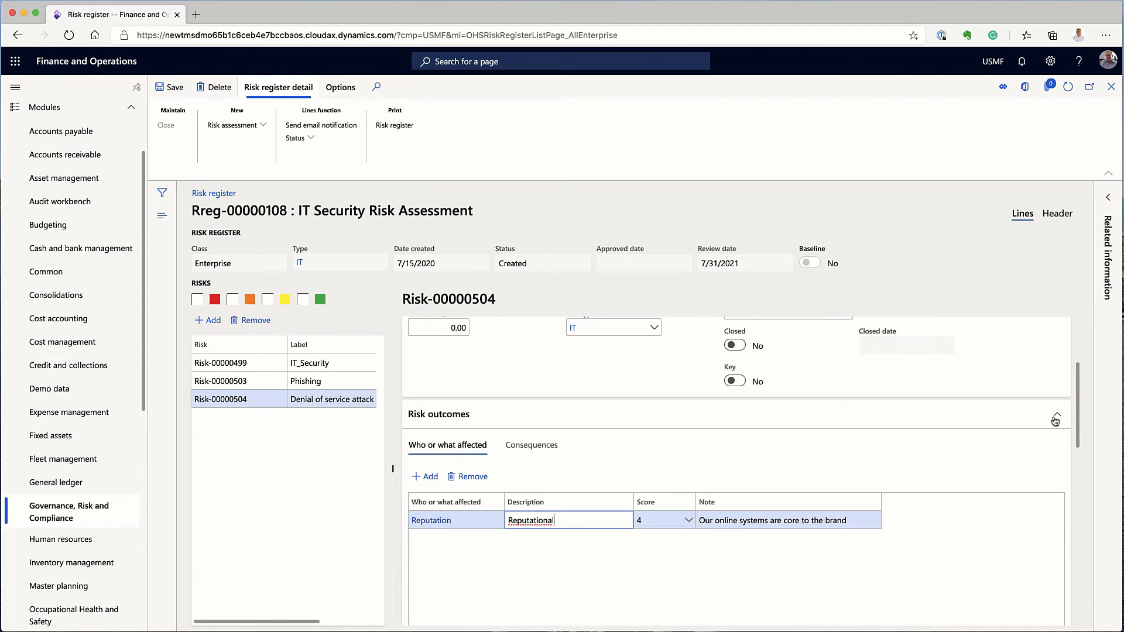
pyautogui.scroll(-1, 936, 452)
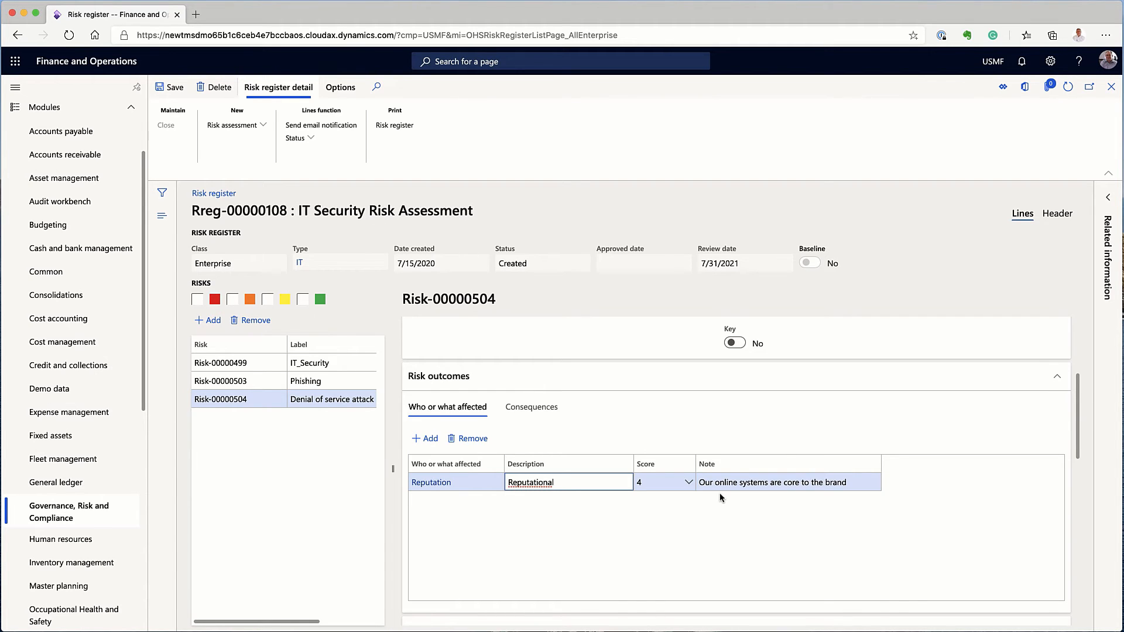
pyautogui.click(549, 415)
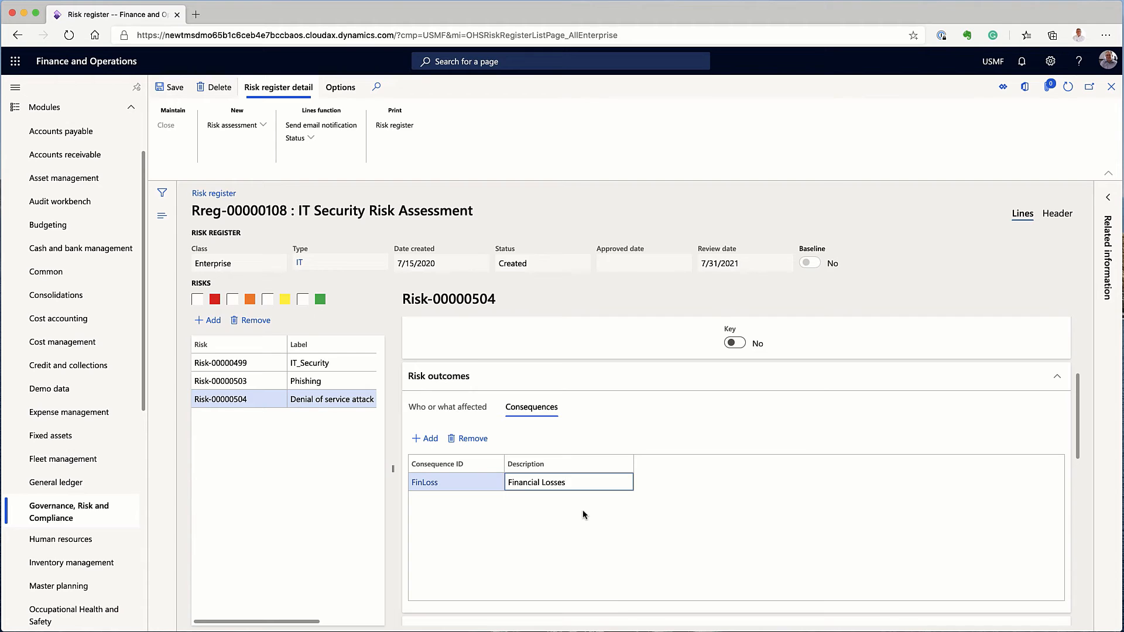
# Step: Collapse the assessment calculations, expand the residual risk section and compare the initial and residual risk matrices
pyautogui.scroll(-5, 584, 515)
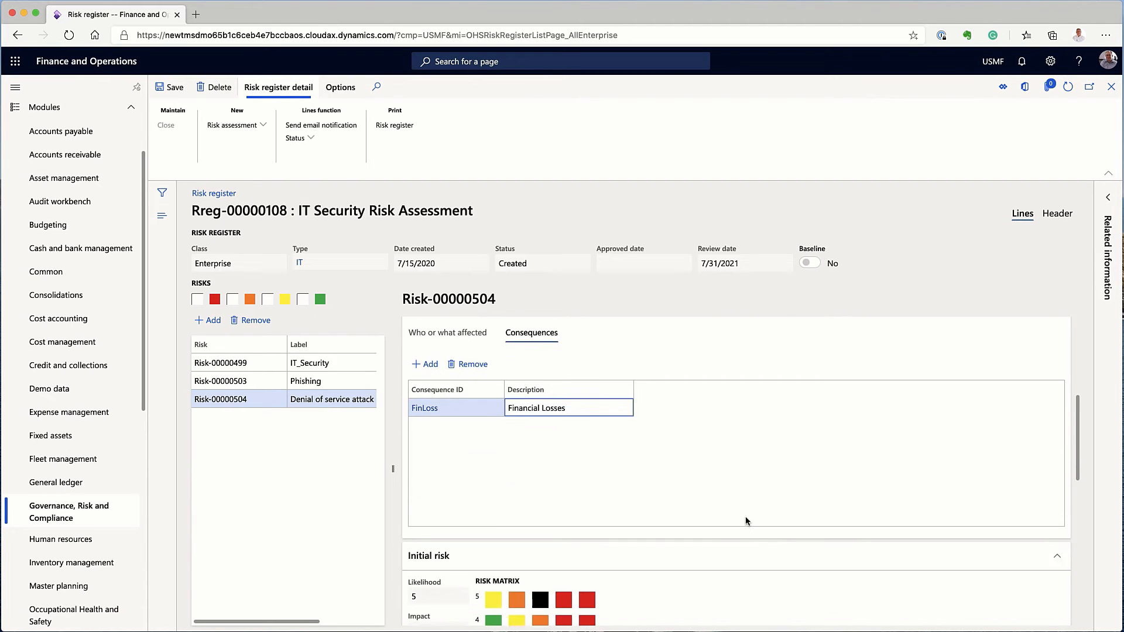
pyautogui.scroll(-2, 746, 521)
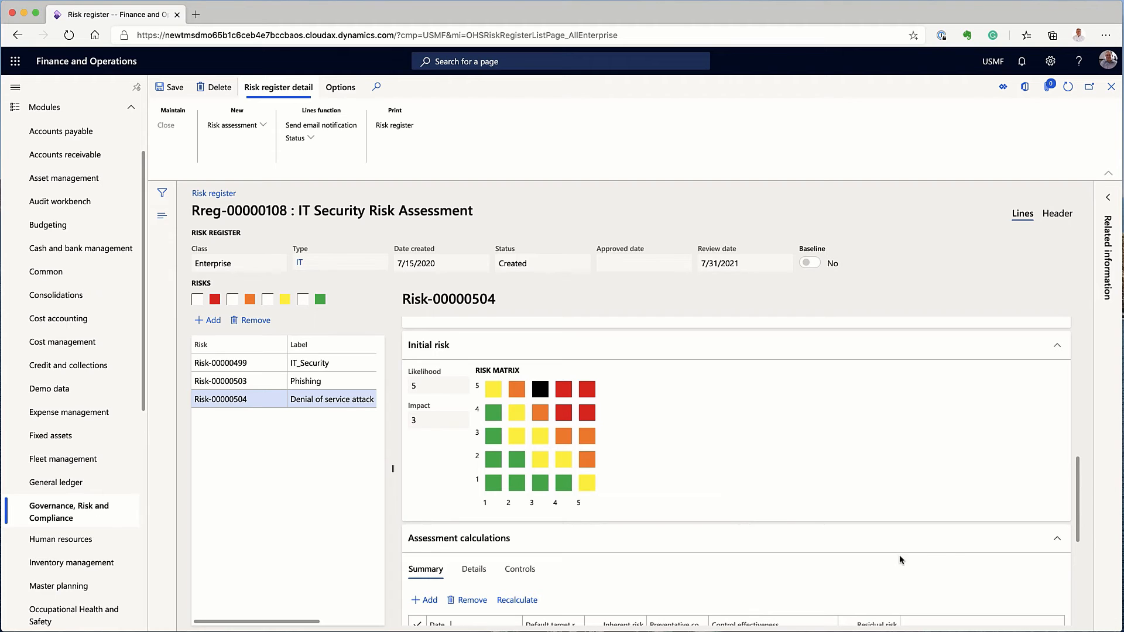
pyautogui.click(1056, 540)
pyautogui.scroll(-1, 837, 504)
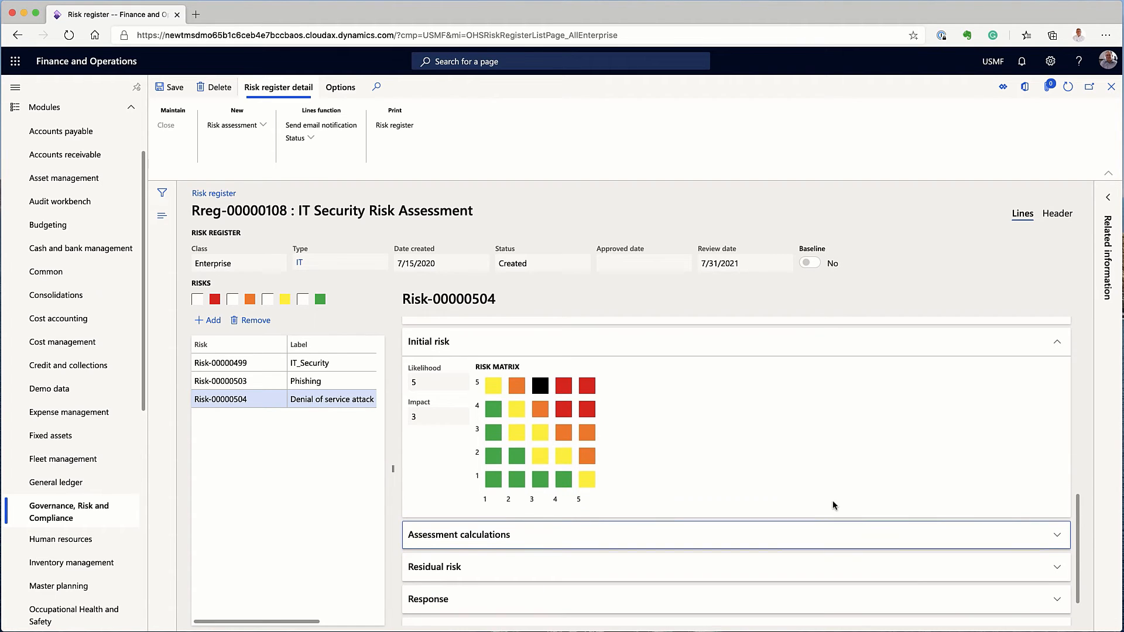
pyautogui.click(714, 578)
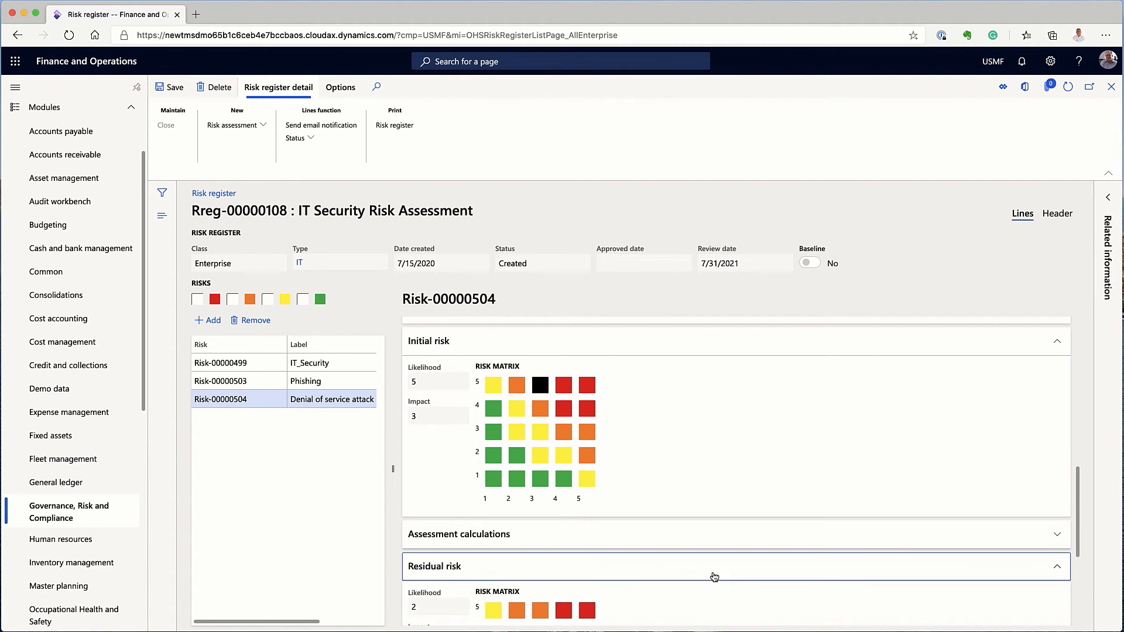
pyautogui.scroll(-2, 732, 506)
pyautogui.scroll(1, 731, 504)
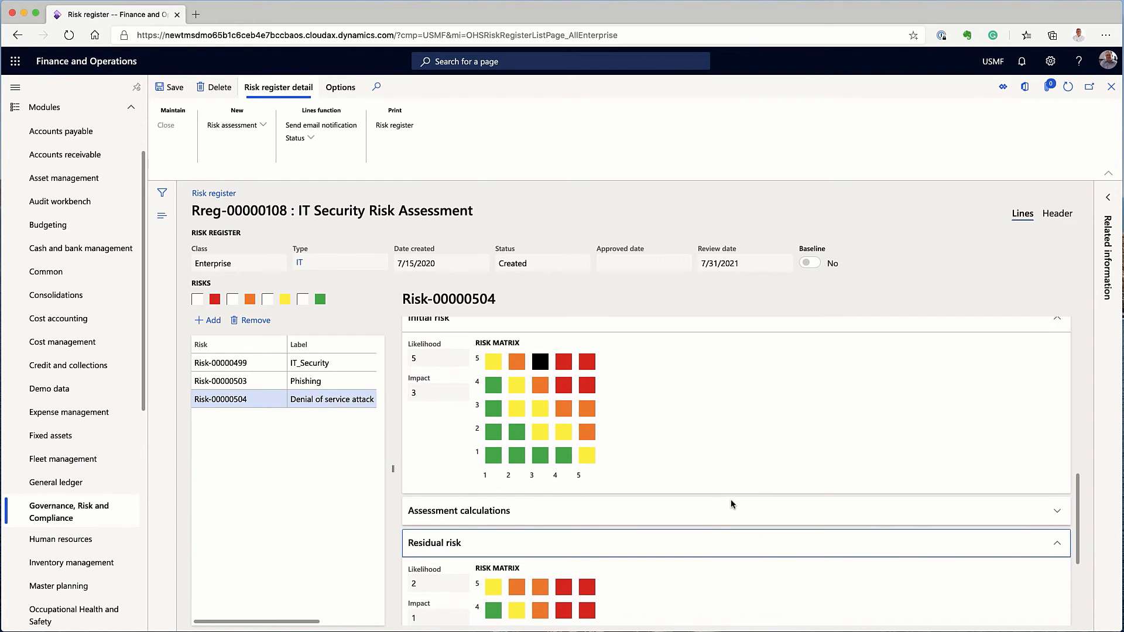
pyautogui.scroll(1, 714, 446)
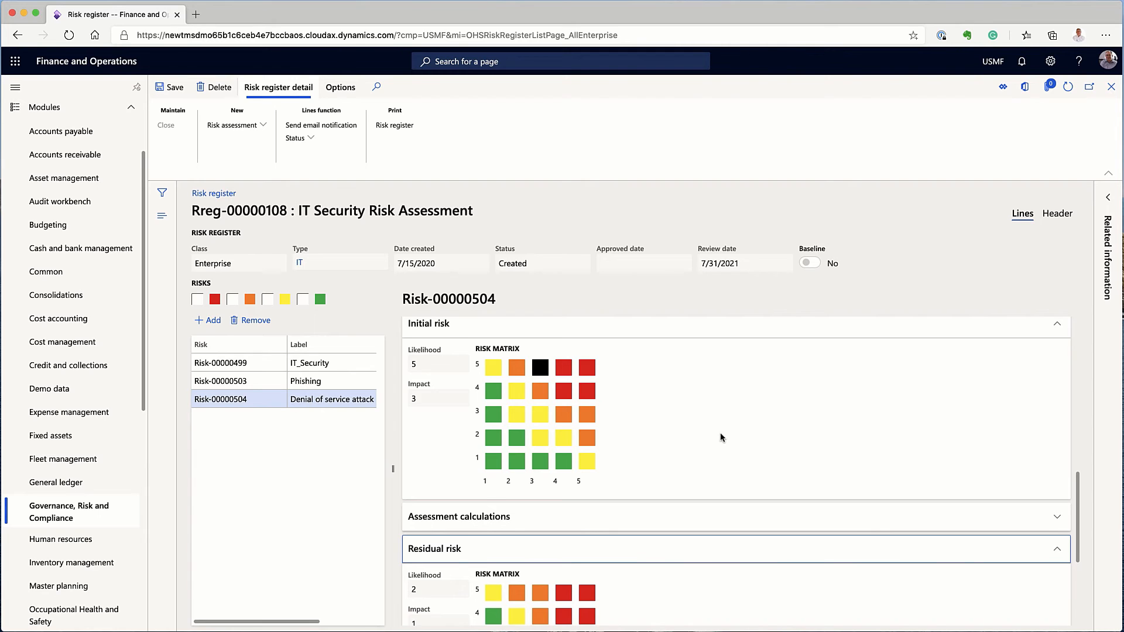
pyautogui.scroll(-3, 722, 440)
pyautogui.scroll(-1, 650, 587)
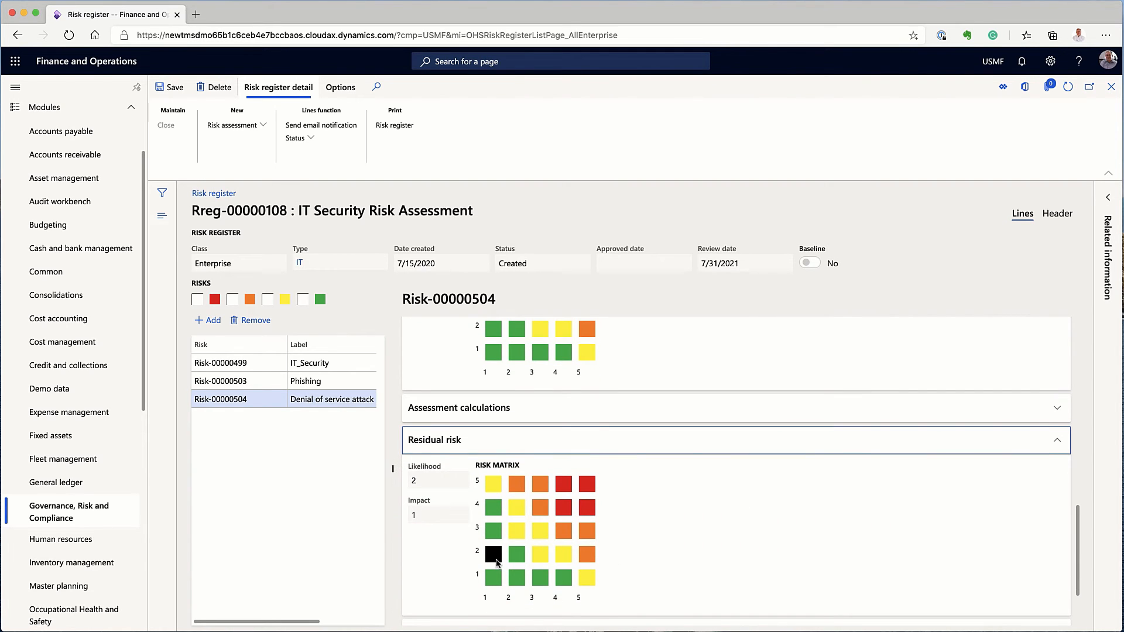
# Step: Expand the assessment calculations and examine the details of the inherent risk, inherent cost, controls and residual risk
pyautogui.click(744, 408)
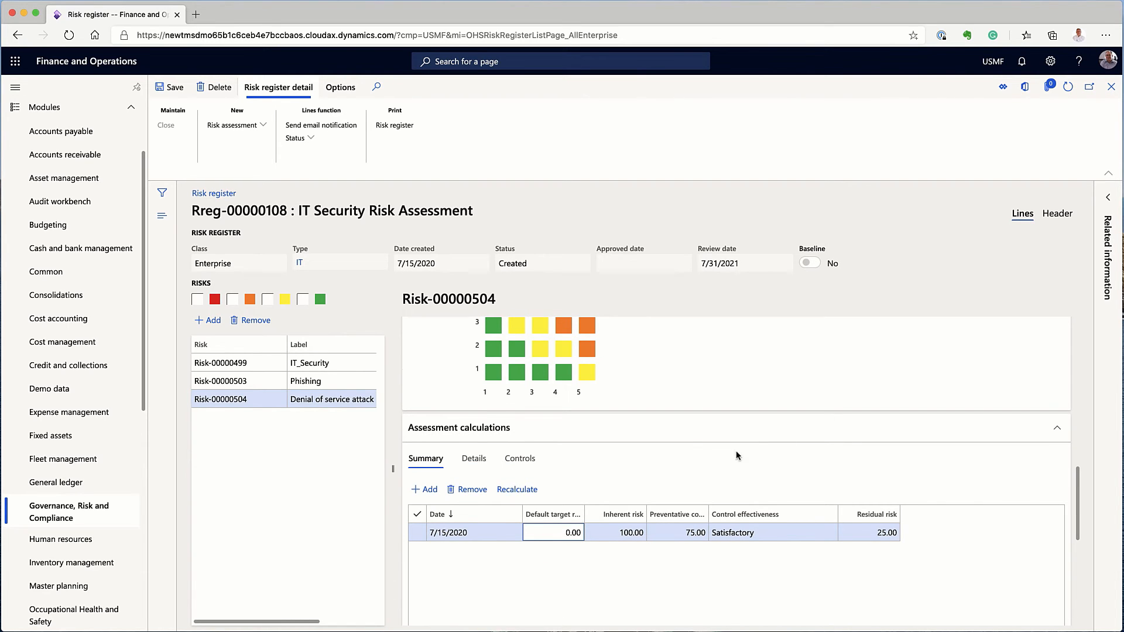
pyautogui.click(474, 458)
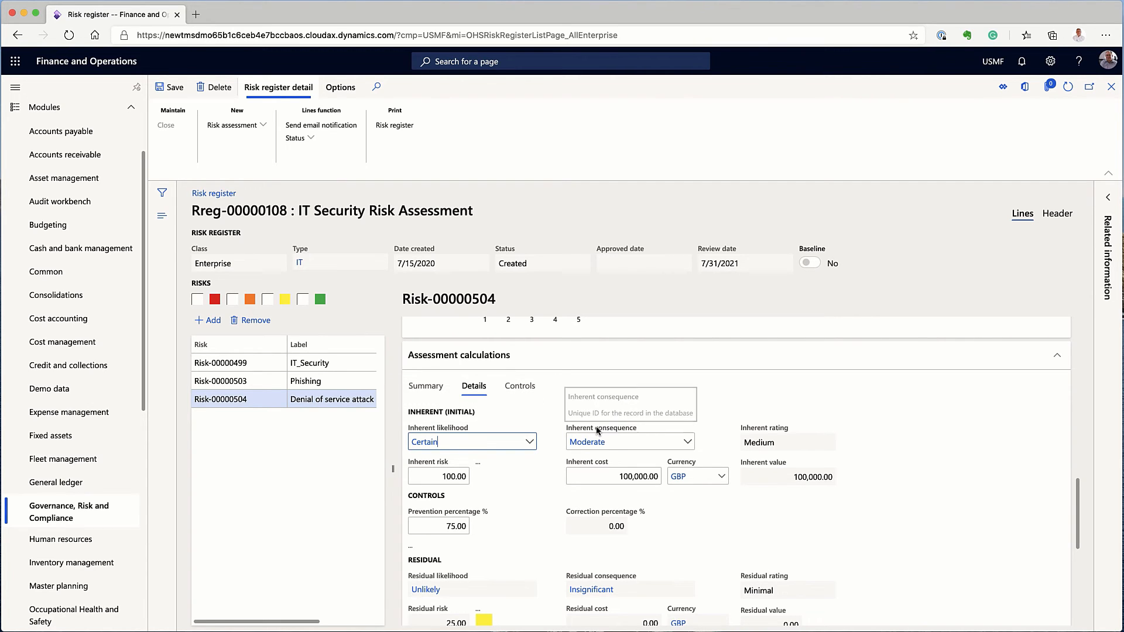
pyautogui.scroll(-2, 544, 492)
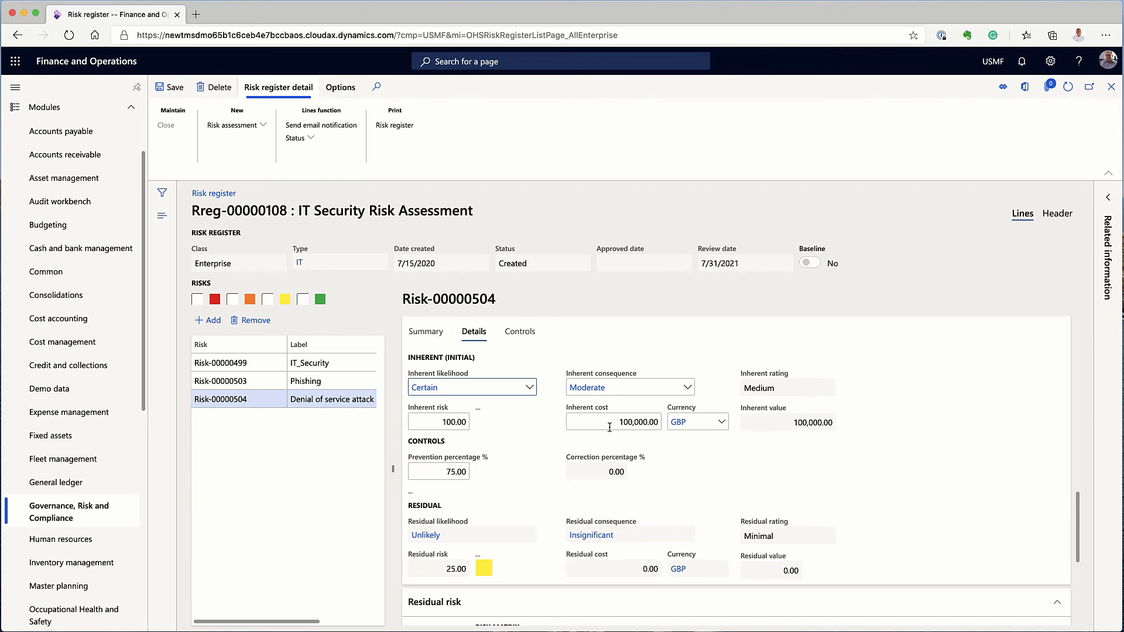
pyautogui.moveTo(610, 422); pyautogui.dragTo(659, 422)
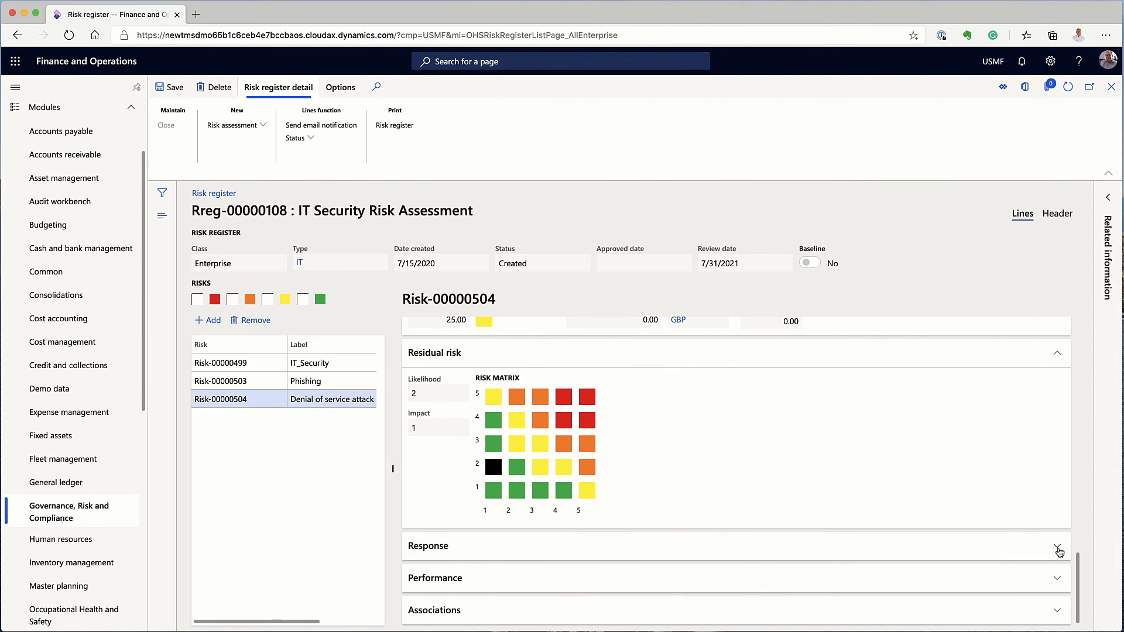
# Step: Review the response details of the Denial of service attack risk and its activity creation form without creating an activity, returning to the general details
pyautogui.click(1057, 547)
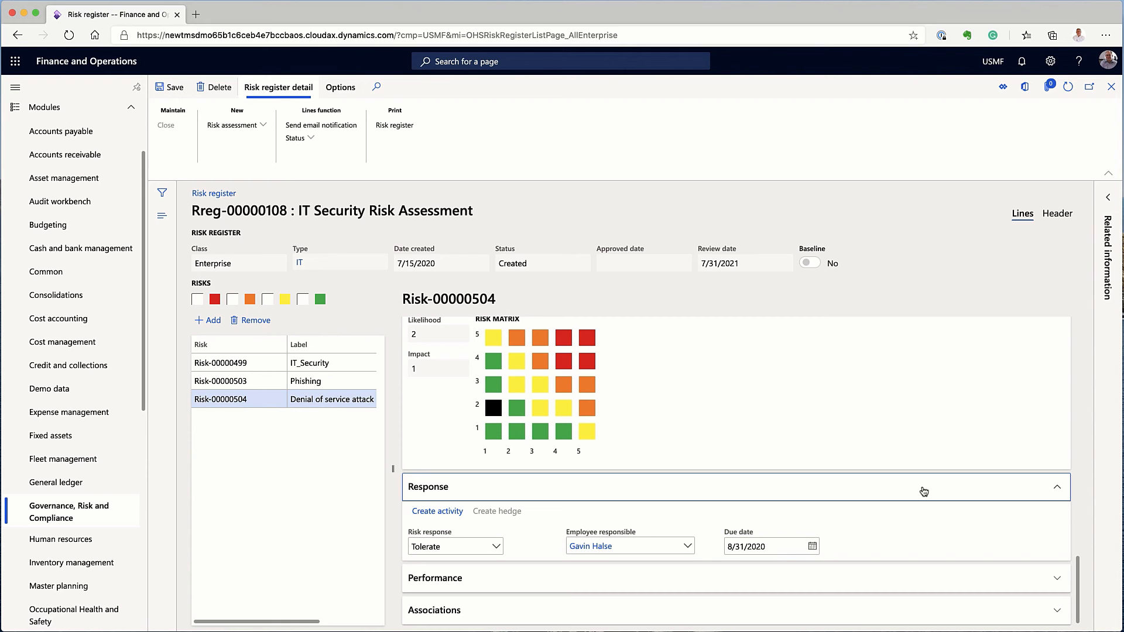
pyautogui.click(437, 512)
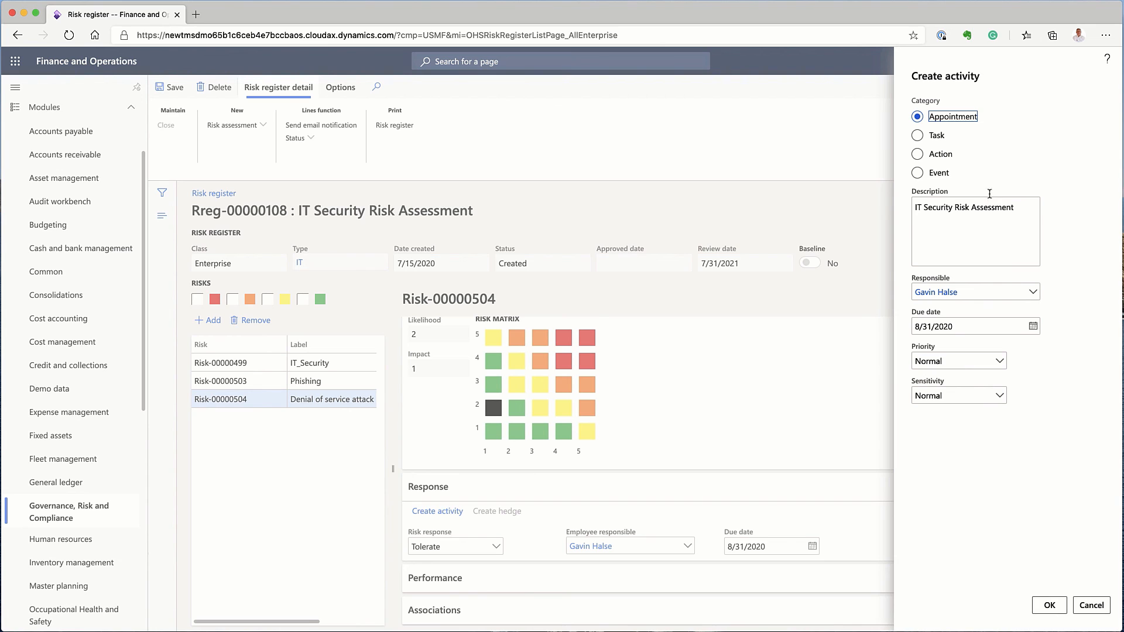
pyautogui.click(1091, 606)
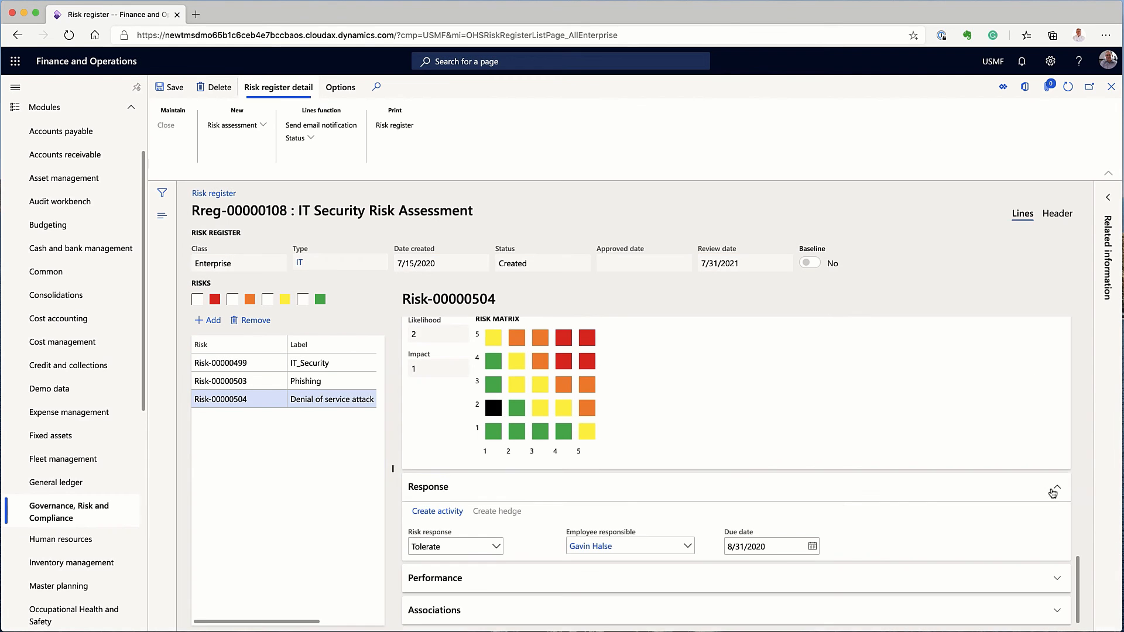
pyautogui.click(1053, 493)
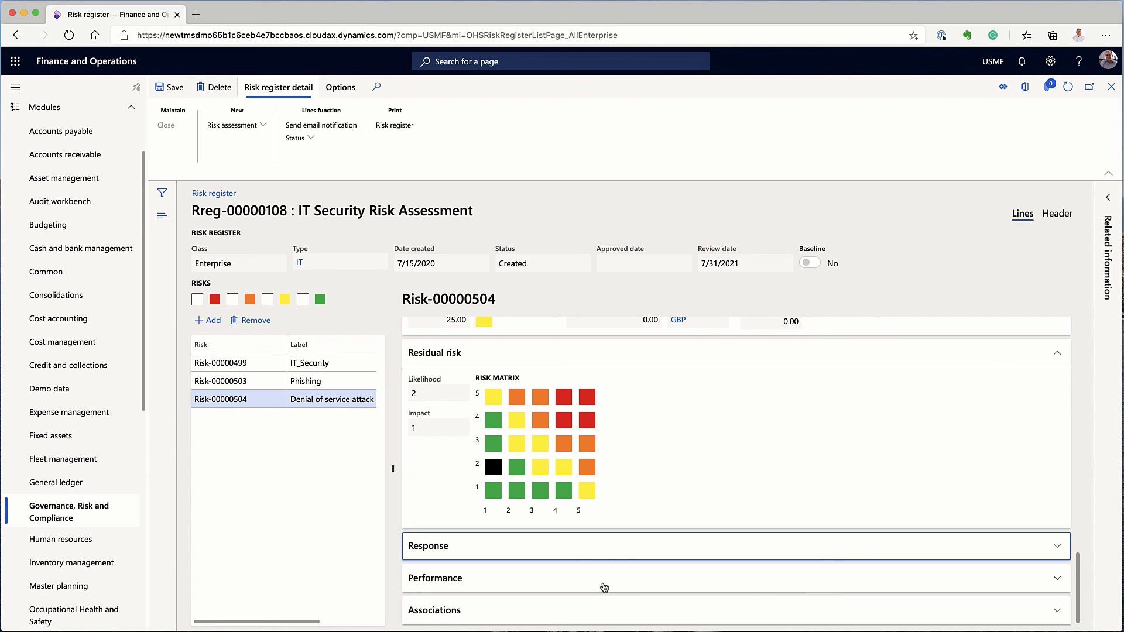
pyautogui.scroll(10, 604, 587)
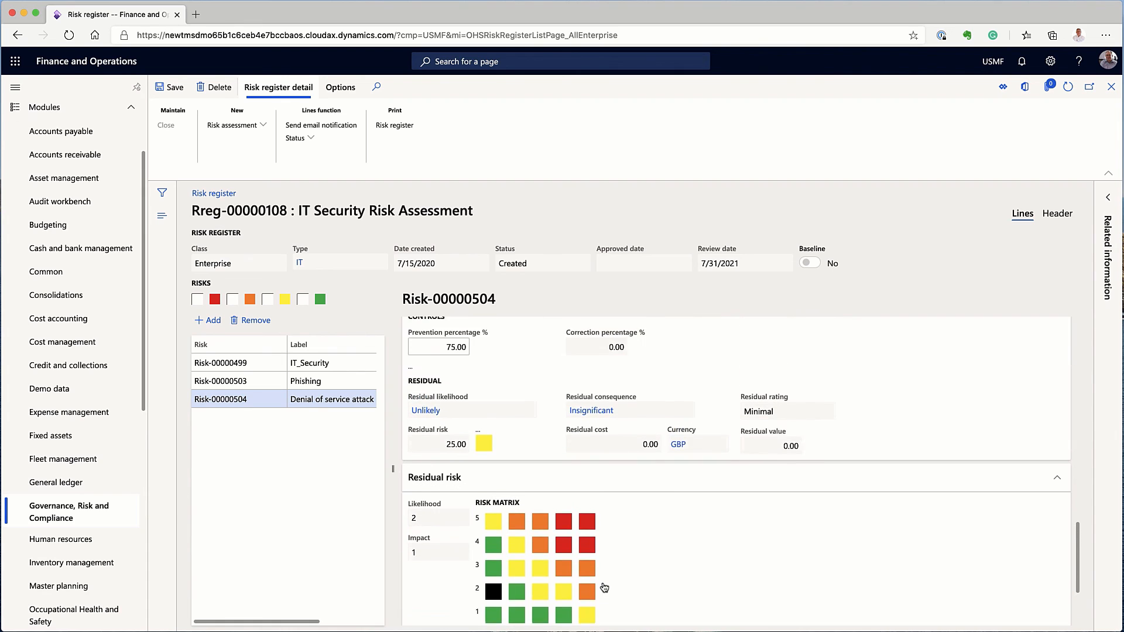
pyautogui.scroll(3, 602, 582)
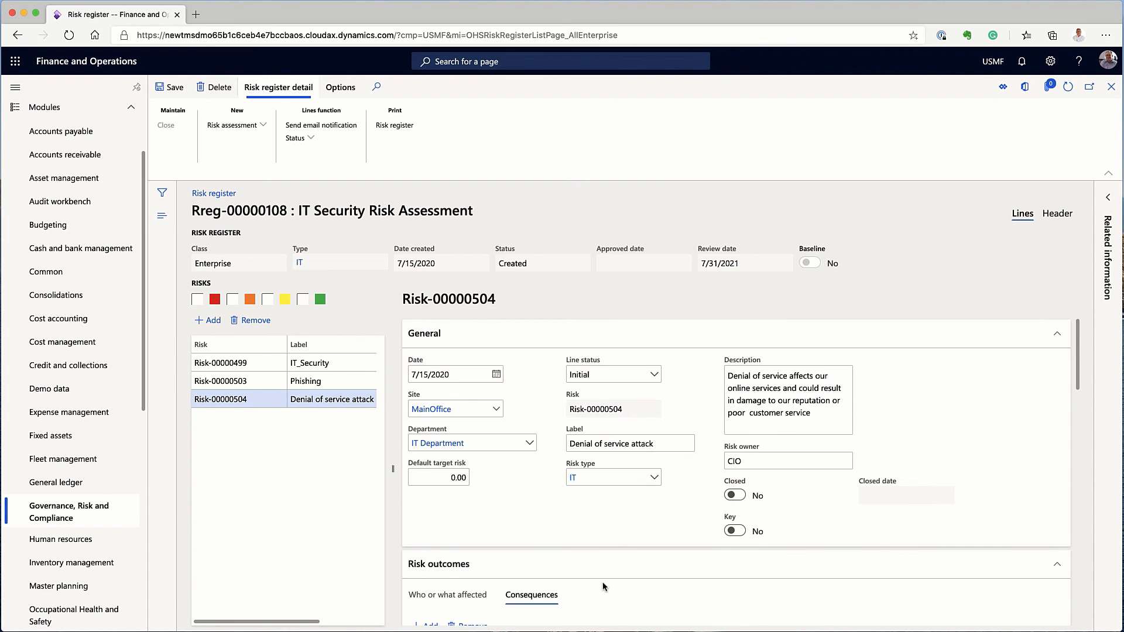